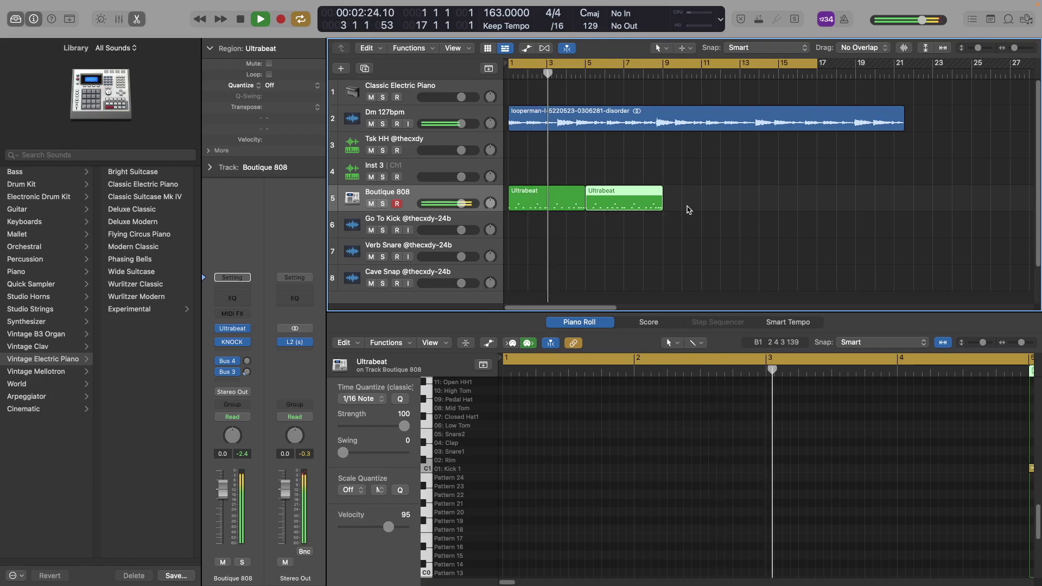
Repeat the two Ultrabeat regions on the Boutique 808 track through bar 17 and set the project tempo to 127.
{"action": "left_click", "coordinate": [526, 206], "text": "shift"}
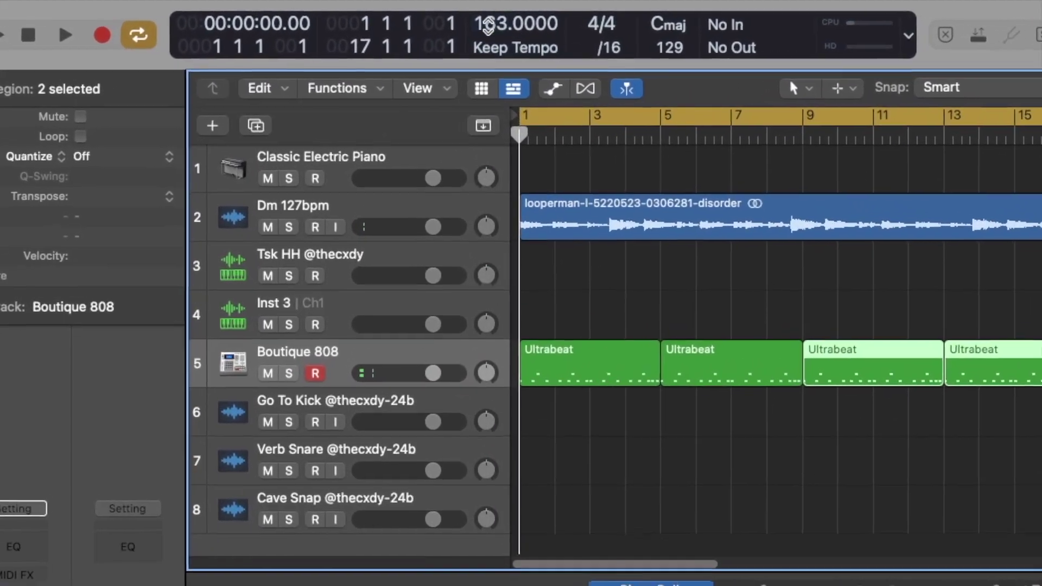
{"action": "double_click", "coordinate": [488, 23]}
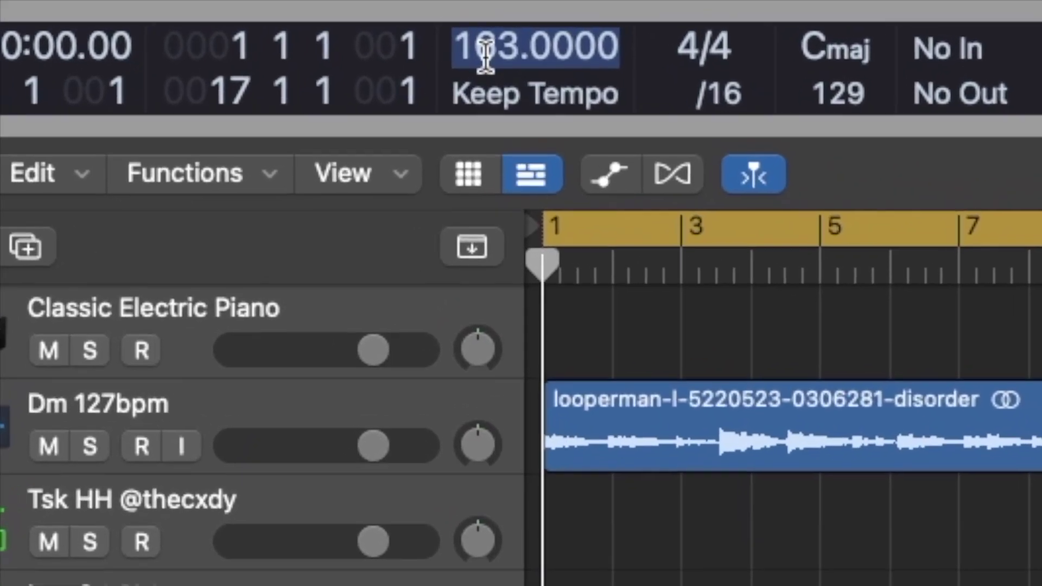
{"action": "type", "text": "127"}
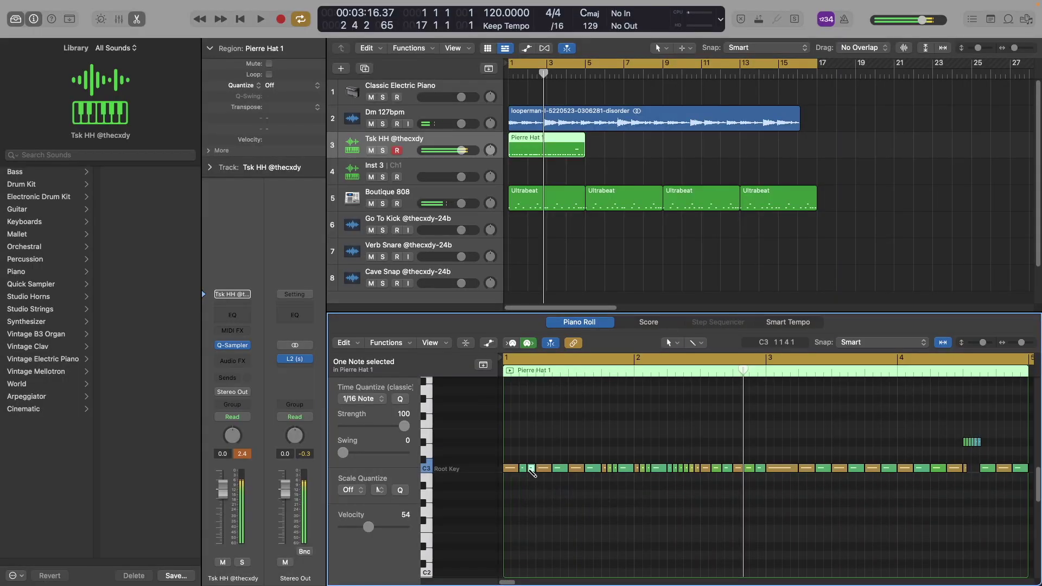
Repeat the Classic Electric Piano regions through bar 17 and add a duplicate of that track.
{"action": "key", "text": "space"}
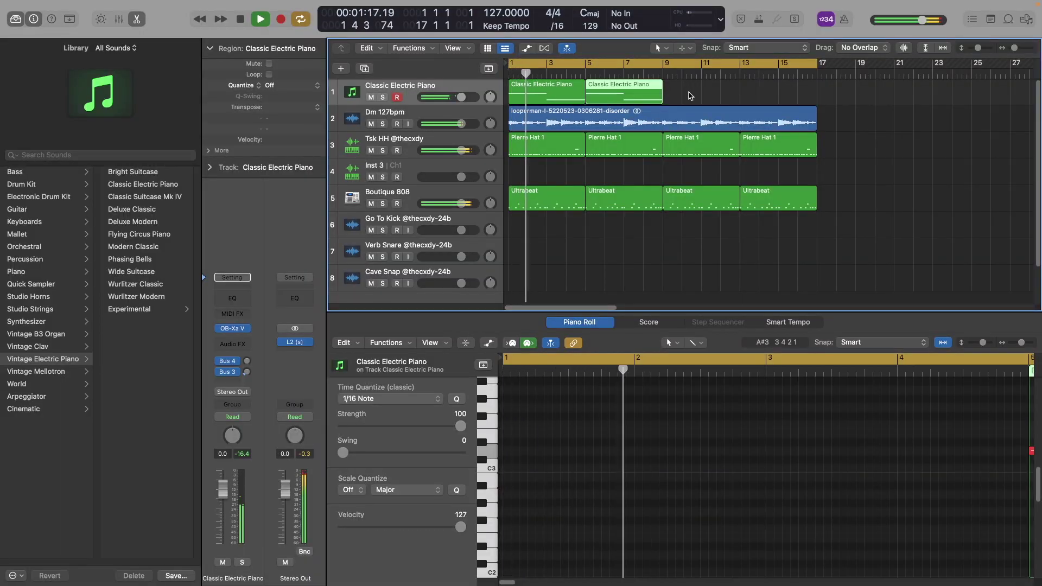
{"action": "mouse_move", "coordinate": [690, 95]}
{"action": "left_mouse_down"}
{"action": "mouse_move", "coordinate": [536, 98]}
{"action": "mouse_move", "coordinate": [697, 99]}
{"action": "left_mouse_up"}
{"action": "left_click", "coordinate": [365, 69]}
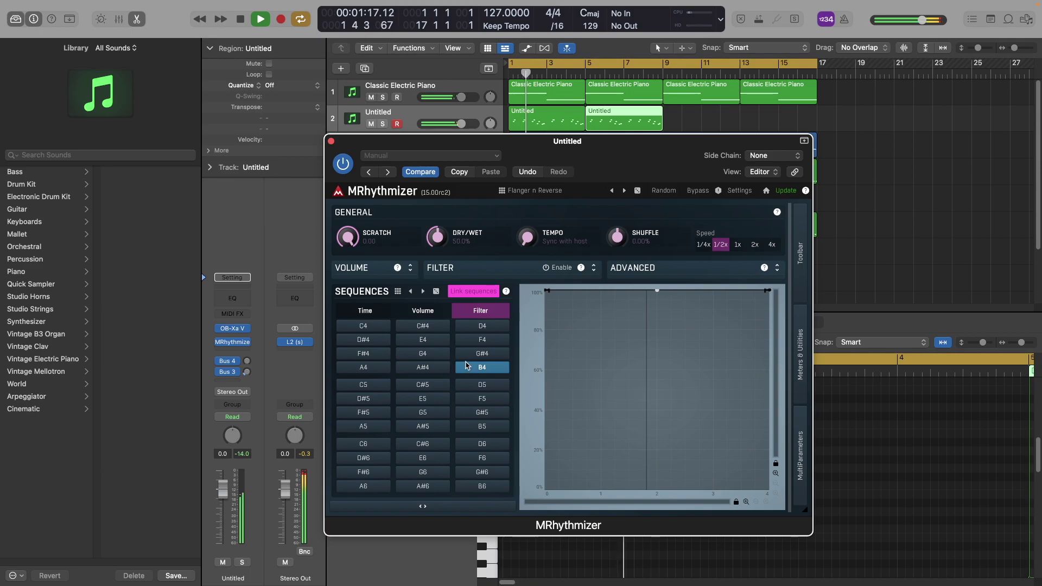
Choose volume sequence C#6 in MRhythmizer, reshape its curve to rise from about 20% to 100%, and replay from the start.
{"action": "left_click", "coordinate": [426, 446]}
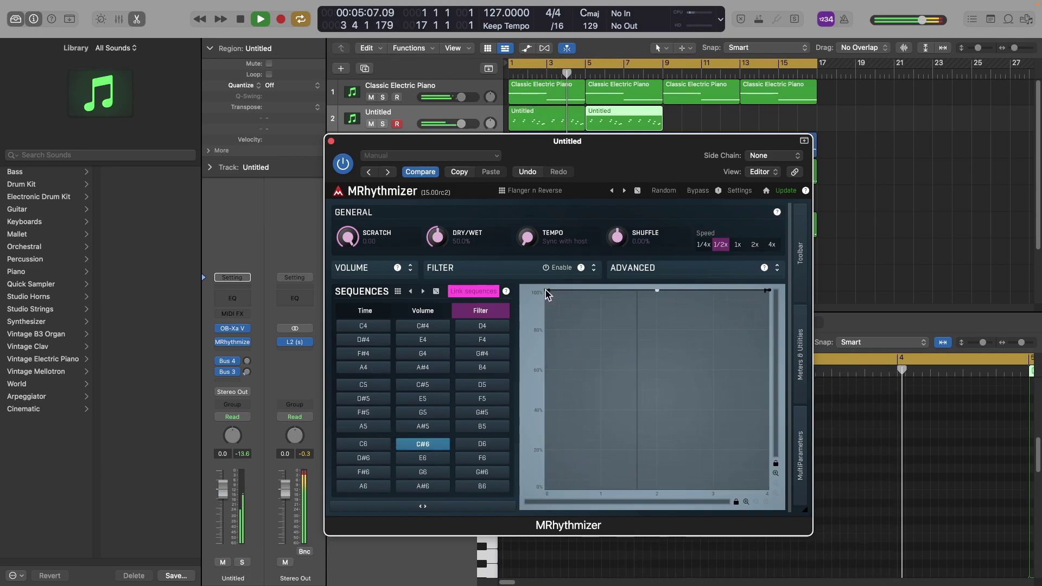
{"action": "left_click_drag", "start_coordinate": [547, 292], "coordinate": [547, 300]}
{"action": "left_click_drag", "start_coordinate": [656, 291], "coordinate": [645, 445]}
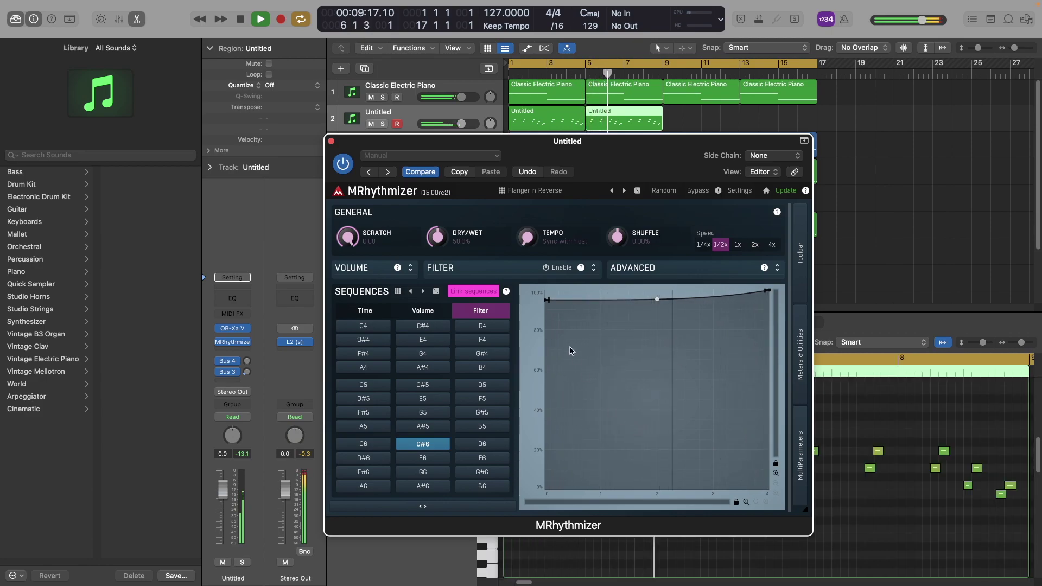
{"action": "left_click_drag", "start_coordinate": [546, 297], "coordinate": [568, 450]}
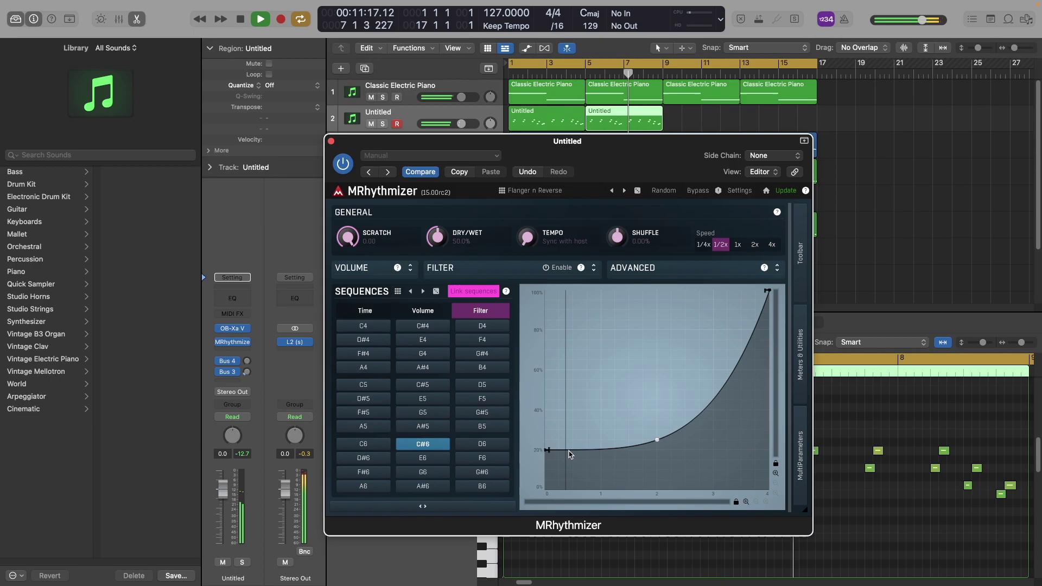
{"action": "key", "text": "Return"}
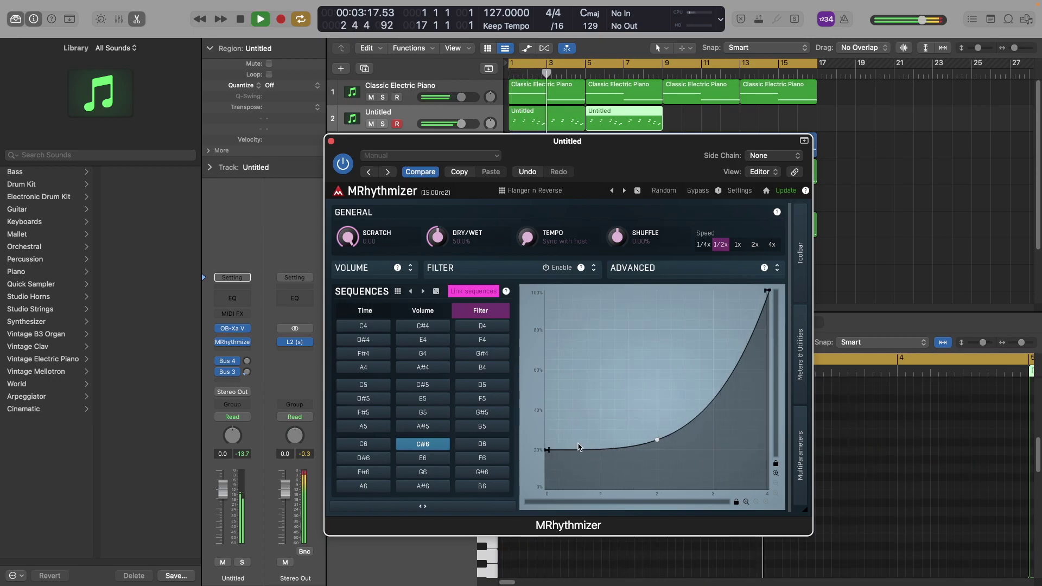
Expand and enable MRhythmizer's filter, adjust its high-pass and low-pass cutoffs, and replay from the start.
{"action": "left_click", "coordinate": [545, 269]}
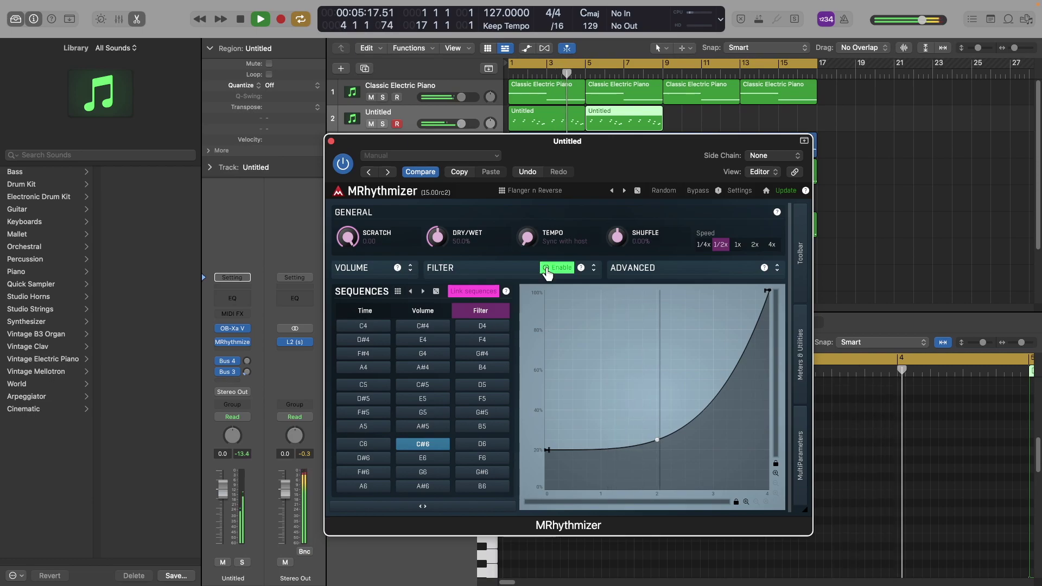
{"action": "left_click", "coordinate": [546, 269]}
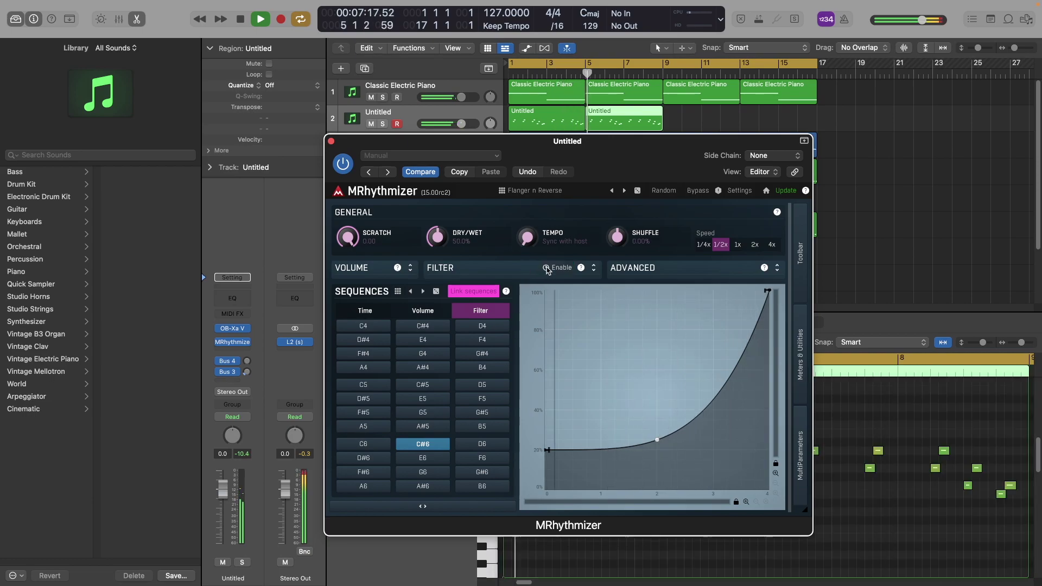
{"action": "left_click", "coordinate": [593, 268]}
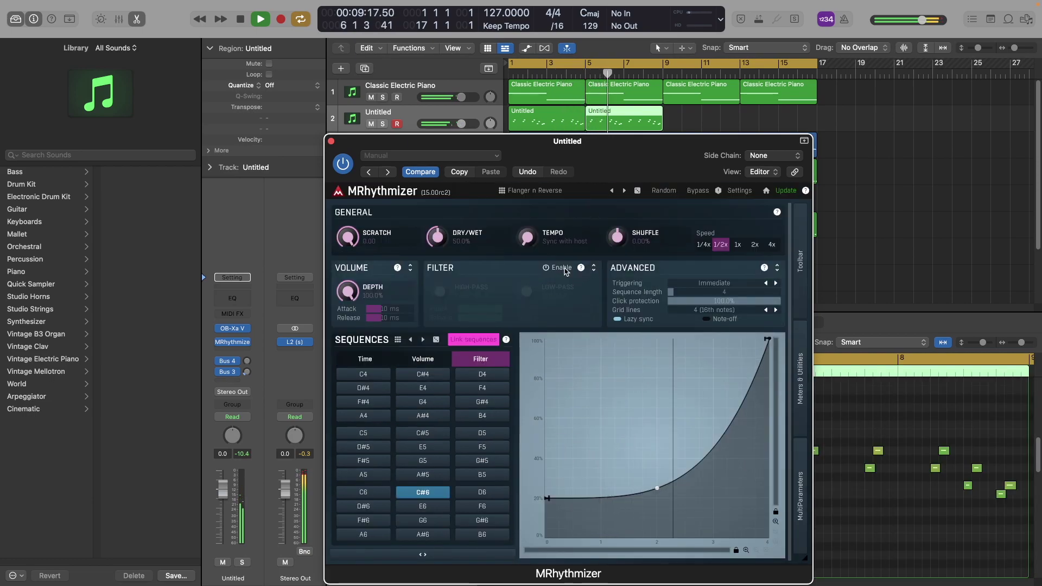
{"action": "left_click", "coordinate": [546, 269]}
{"action": "left_click_drag", "start_coordinate": [441, 299], "coordinate": [441, 285]}
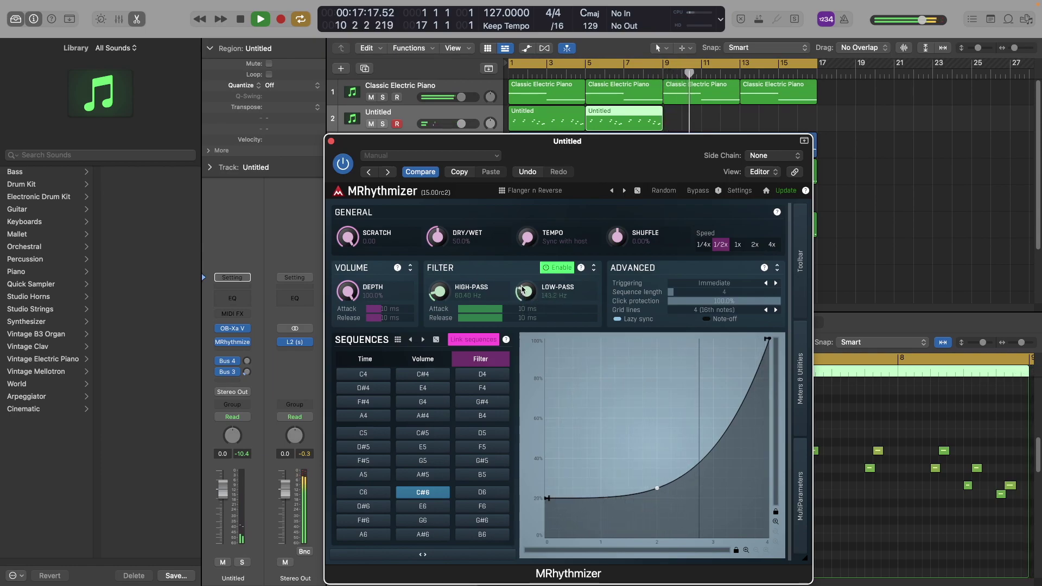
{"action": "key", "text": "Return"}
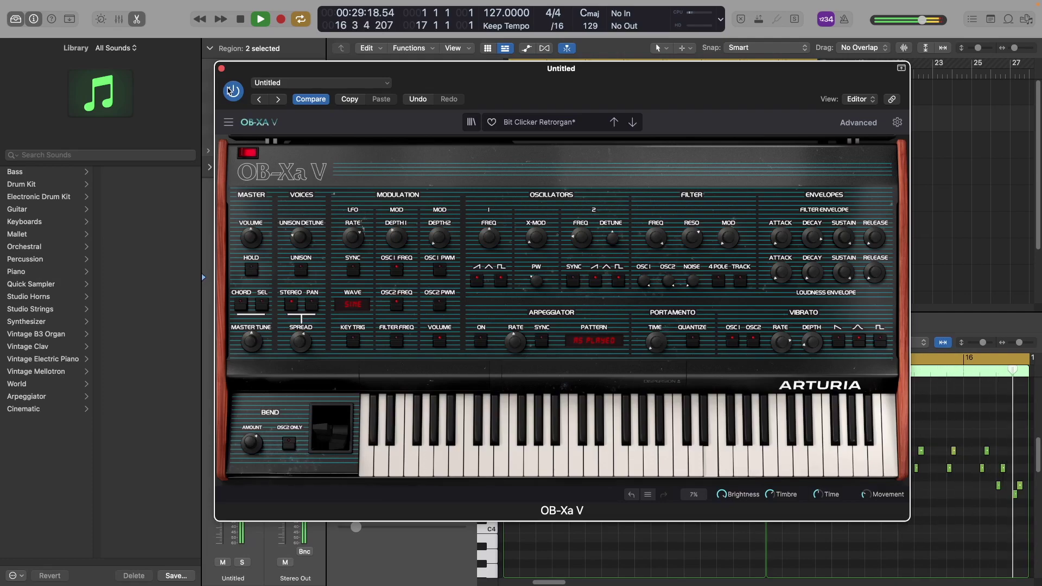
Close the OB-Xa V and A1TriggerGate plug-in windows, and clear the solo on the 5TH AVE track.
{"action": "left_click", "coordinate": [221, 70]}
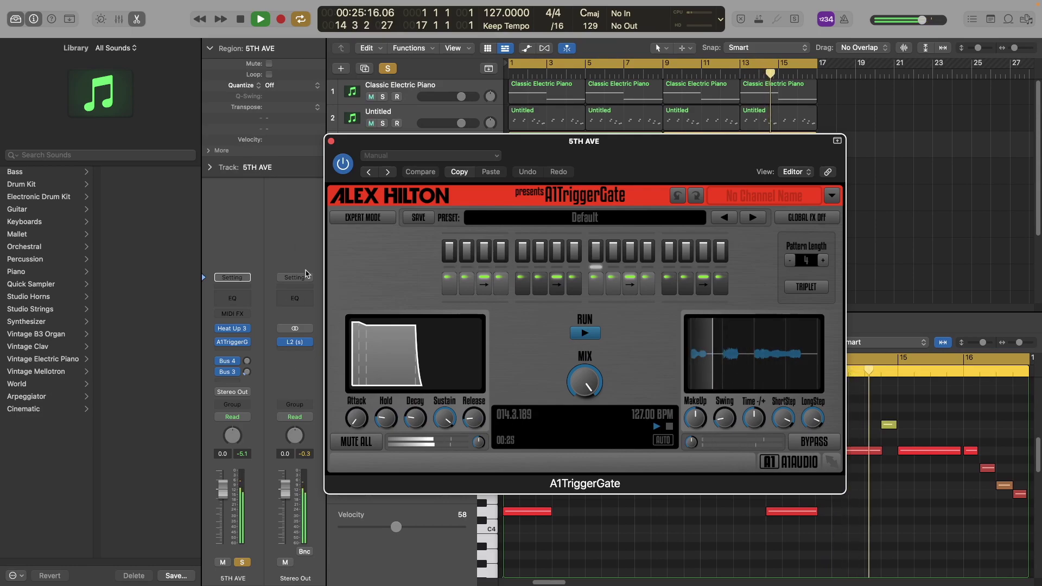
{"action": "mouse_move", "coordinate": [287, 347]}
{"action": "left_click", "coordinate": [387, 68]}
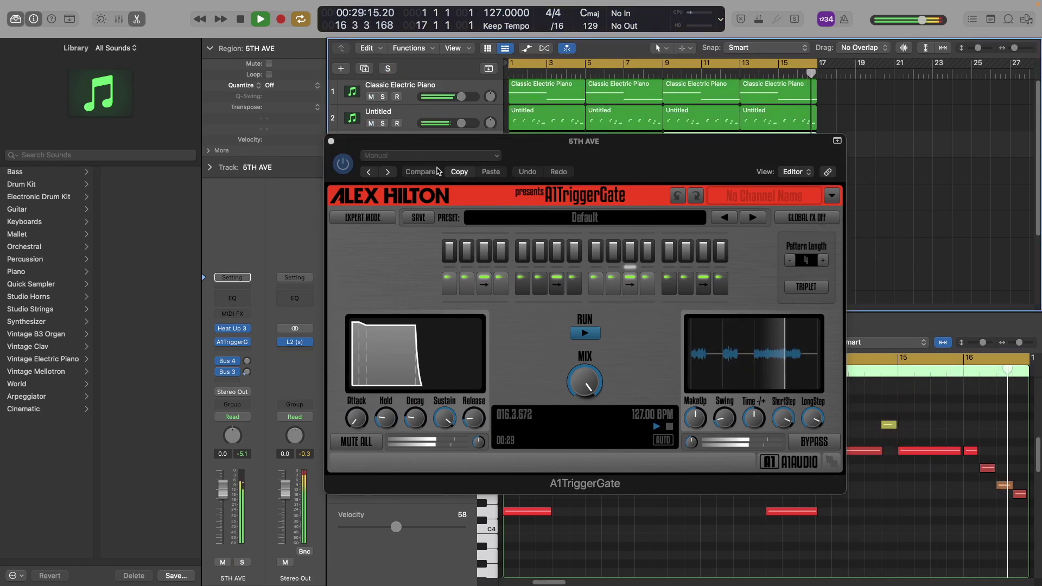
{"action": "left_click_drag", "start_coordinate": [525, 154], "coordinate": [505, 156]}
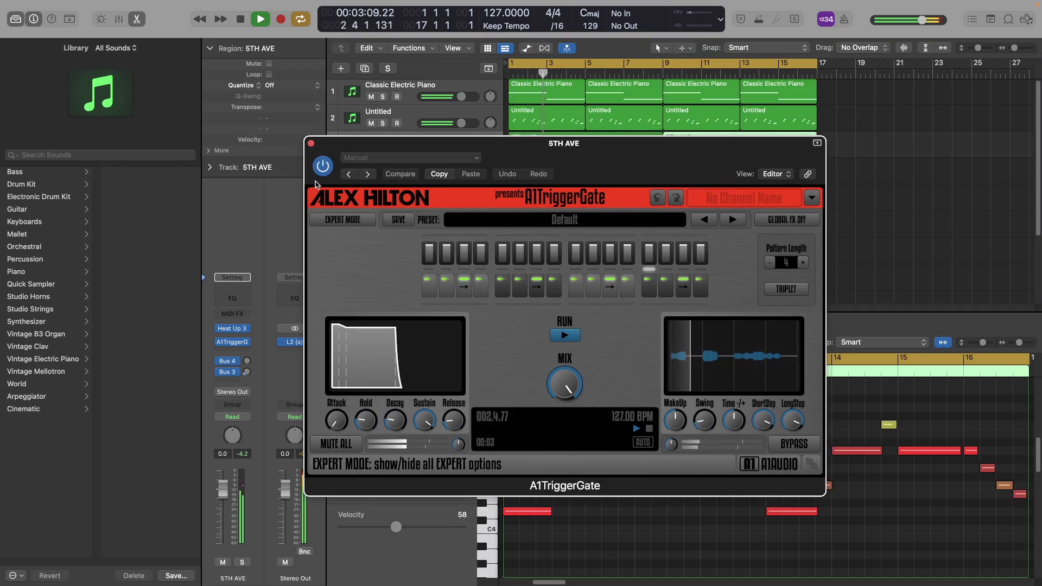
{"action": "left_click", "coordinate": [310, 144]}
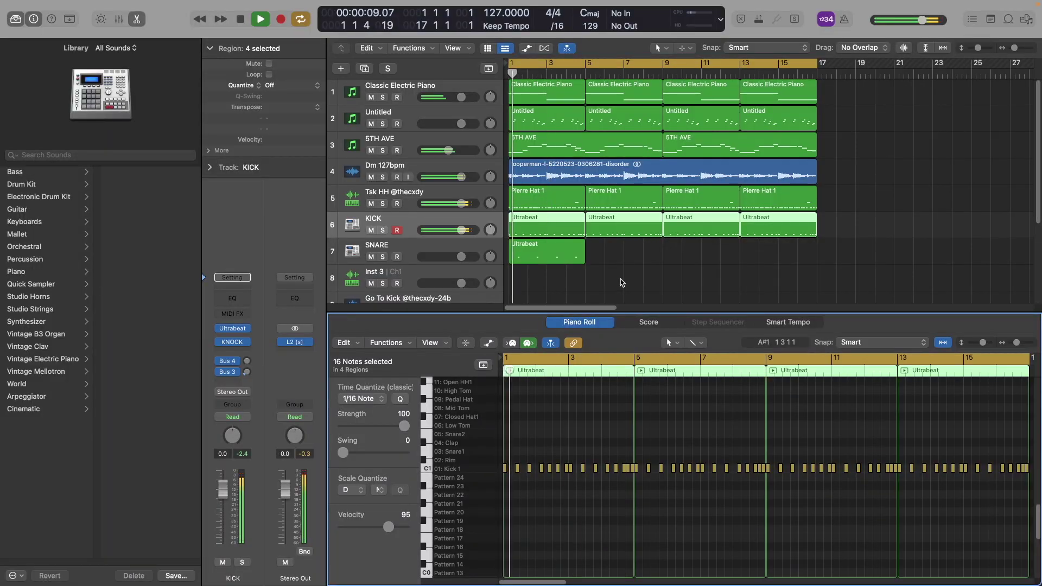
Delete the repeated KICK regions from bar 5 to bar 17, and select the first KICK and SNARE regions.
{"action": "left_click", "coordinate": [620, 264]}
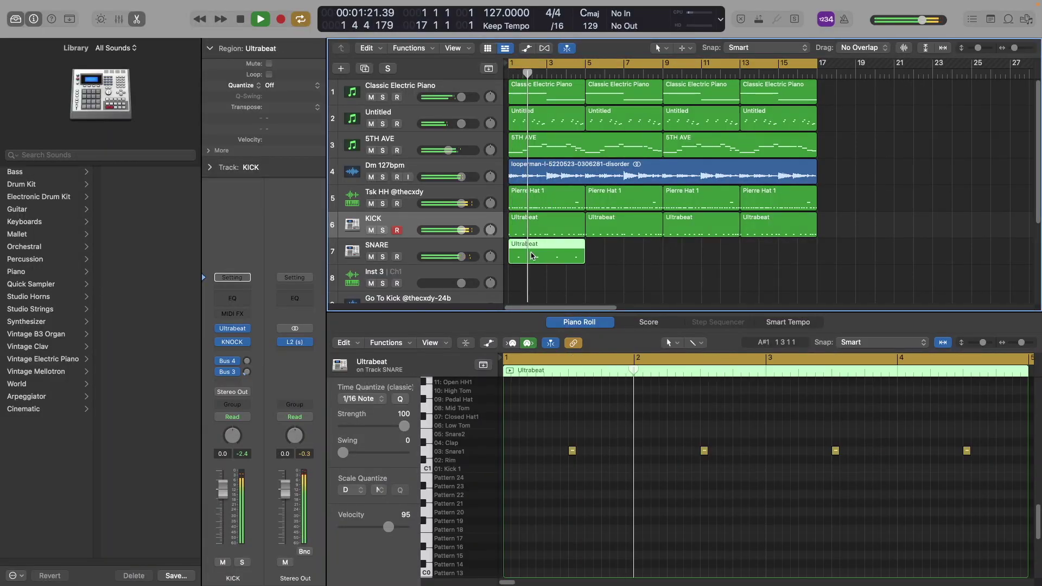
{"action": "left_click_drag", "start_coordinate": [630, 252], "coordinate": [746, 225]}
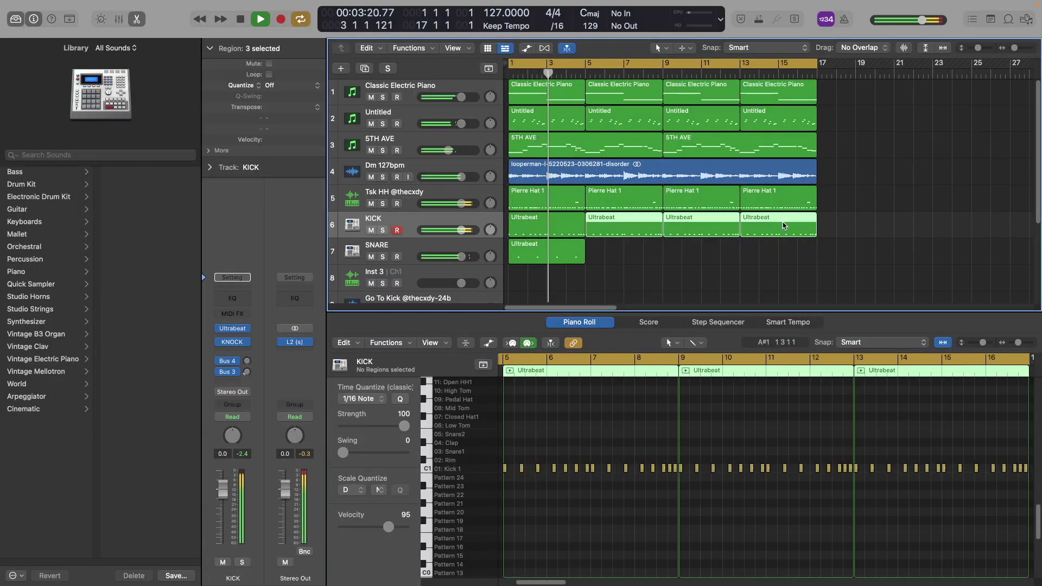
{"action": "key", "text": "Delete"}
{"action": "left_click_drag", "start_coordinate": [654, 261], "coordinate": [600, 235]}
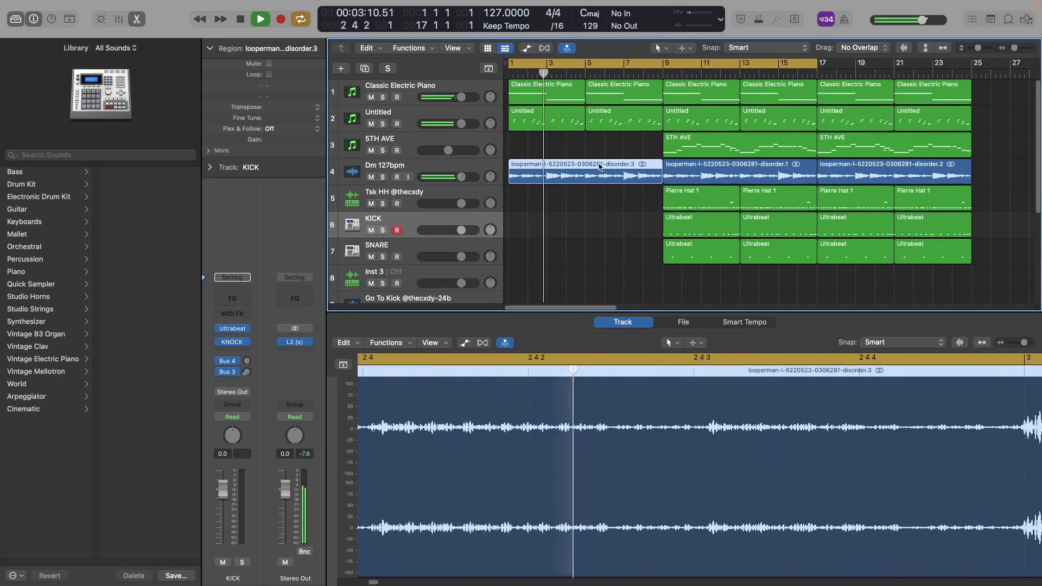
Delete the Untitled track's regions in bars 1 to 9 and copy the 5TH AVE region from bar 9 to bar 1.
{"action": "left_click", "coordinate": [624, 123]}
{"action": "key", "text": "Delete"}
{"action": "key", "text": "space"}
{"action": "left_click_drag", "start_coordinate": [698, 146], "coordinate": [530, 147]}
{"action": "key", "text": "space"}
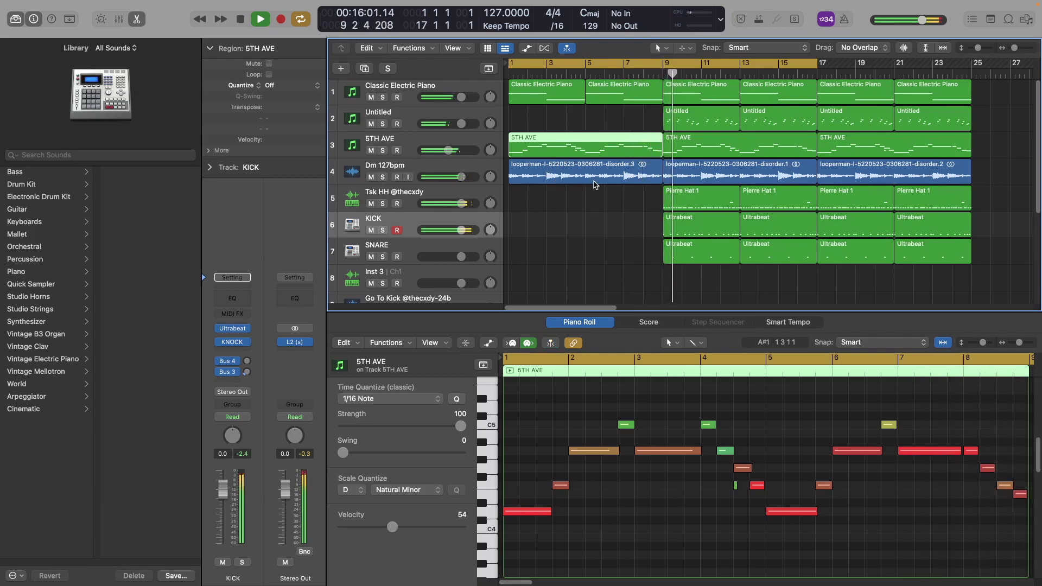
Copy the intro's Classic Electric Piano, 5TH AVE and Dm 127bpm loop regions to bar 25 and again to bar 33.
{"action": "left_click_drag", "start_coordinate": [1015, 48], "coordinate": [1012, 48]}
{"action": "left_click_drag", "start_coordinate": [570, 204], "coordinate": [827, 95]}
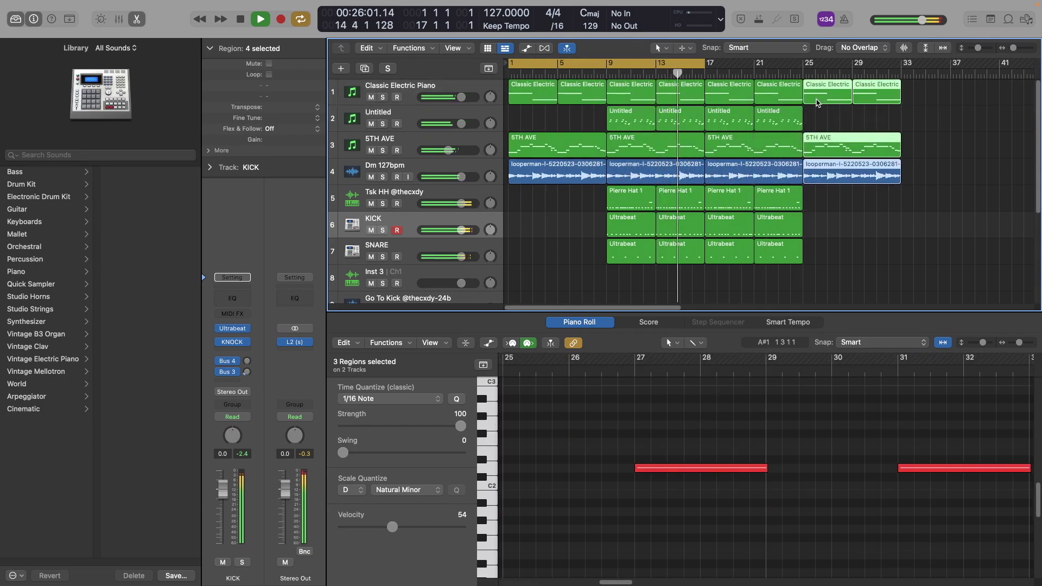
{"action": "left_click_drag", "start_coordinate": [823, 96], "coordinate": [921, 94]}
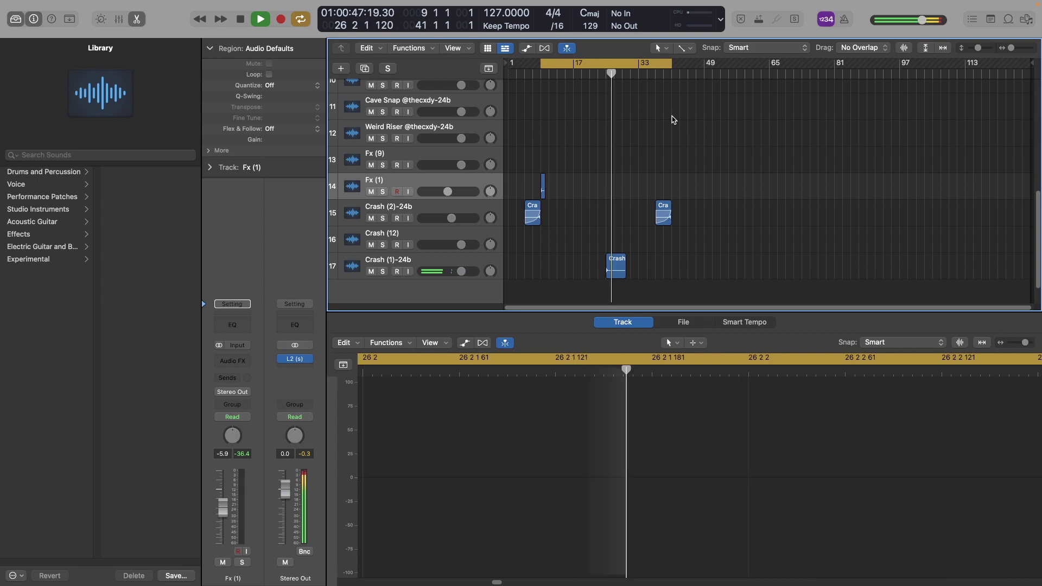
Lower the volume of the Crash (1)-24b track to -6.0 dB.
{"action": "mouse_move", "coordinate": [457, 271]}
{"action": "left_click_drag", "start_coordinate": [457, 271], "coordinate": [447, 271]}
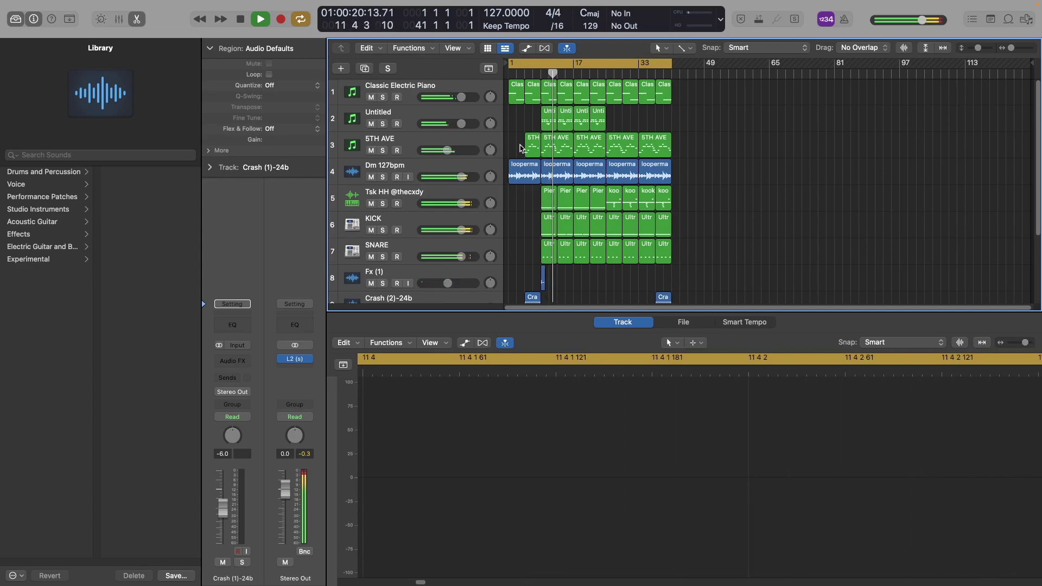
Set the cycle range to start at bar 9 and hide the editor below the arrangement.
{"action": "left_click_drag", "start_coordinate": [510, 63], "coordinate": [542, 130]}
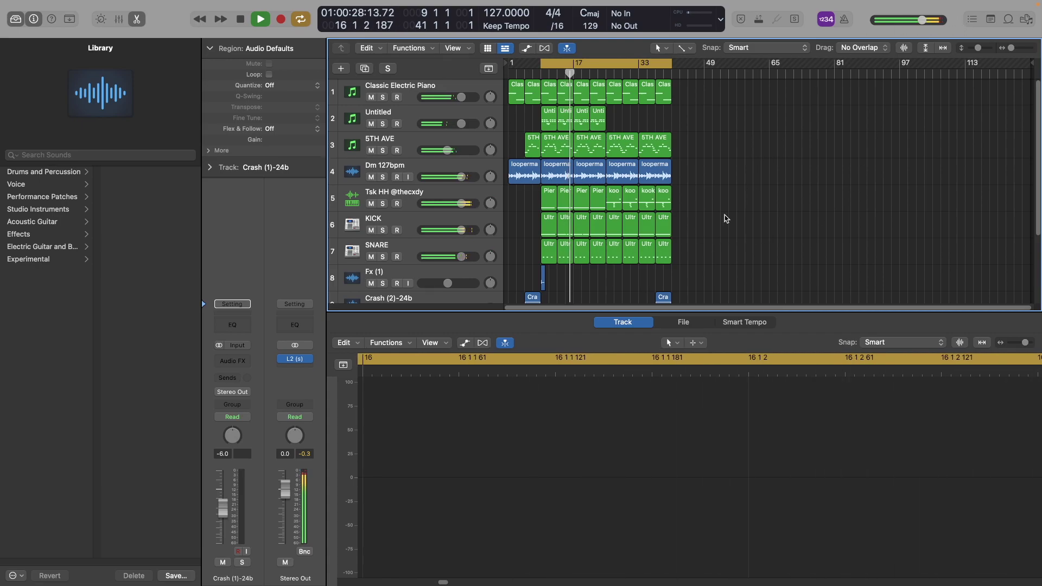
{"action": "key", "text": "e"}
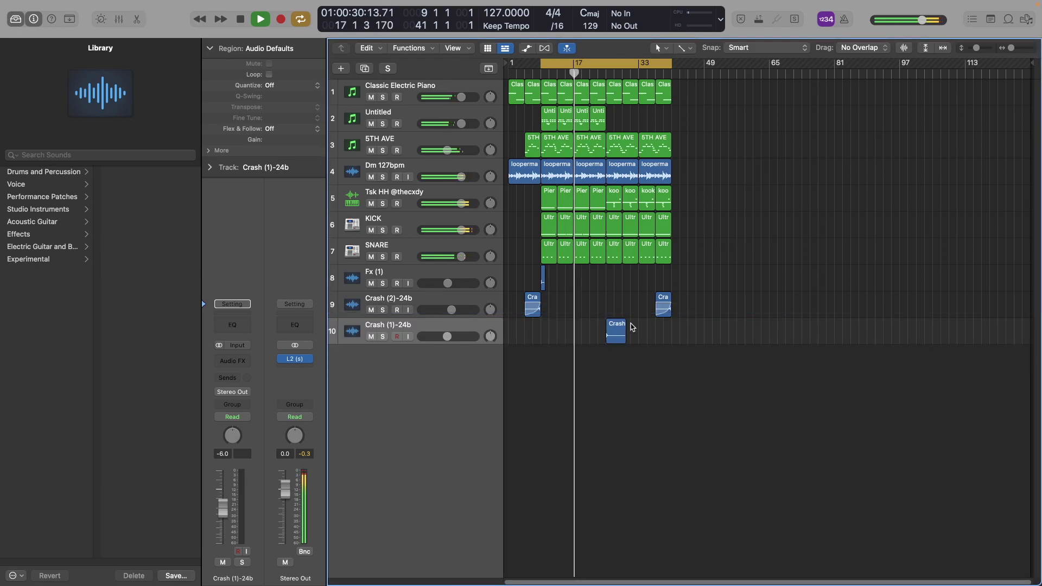